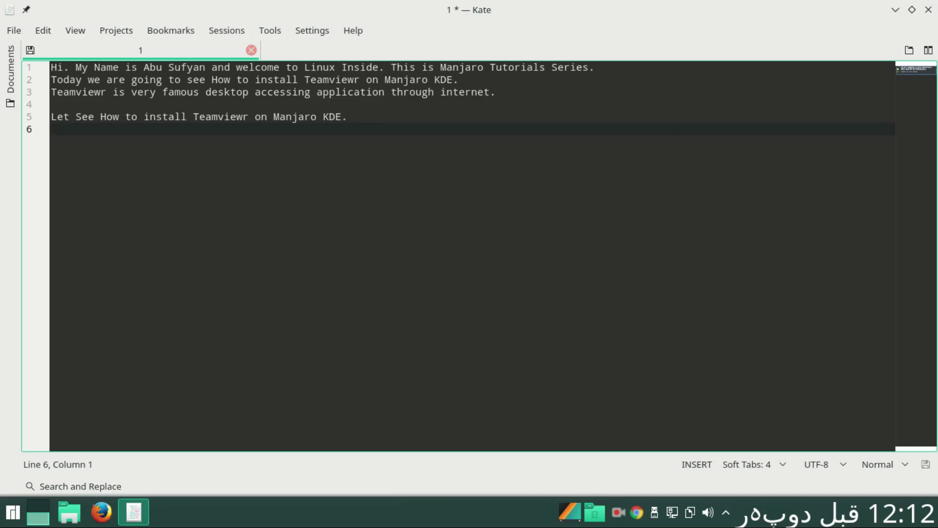
- Launch the Octopi package manager from KRunner by searching 'oc'
{"action": "left_click", "coordinate": [895, 9]}
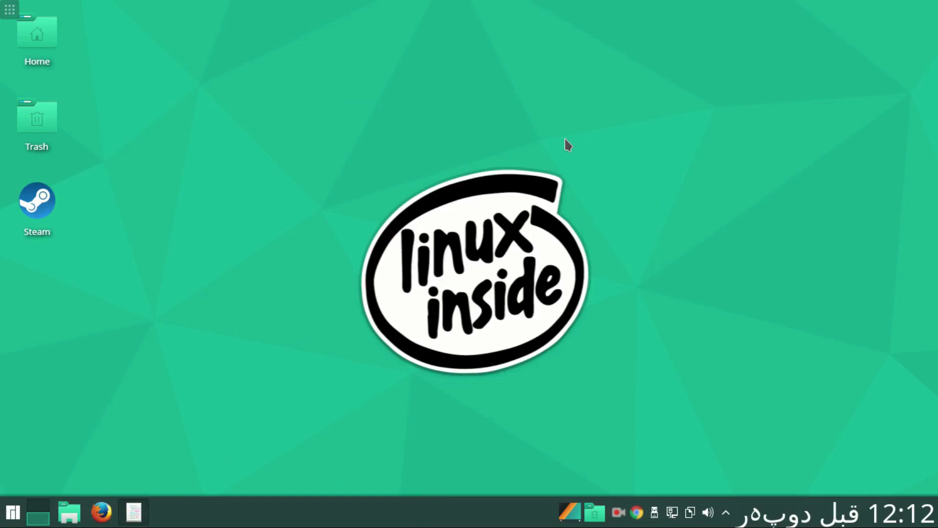
{"action": "key", "text": "alt+space"}
{"action": "type", "text": "o"}
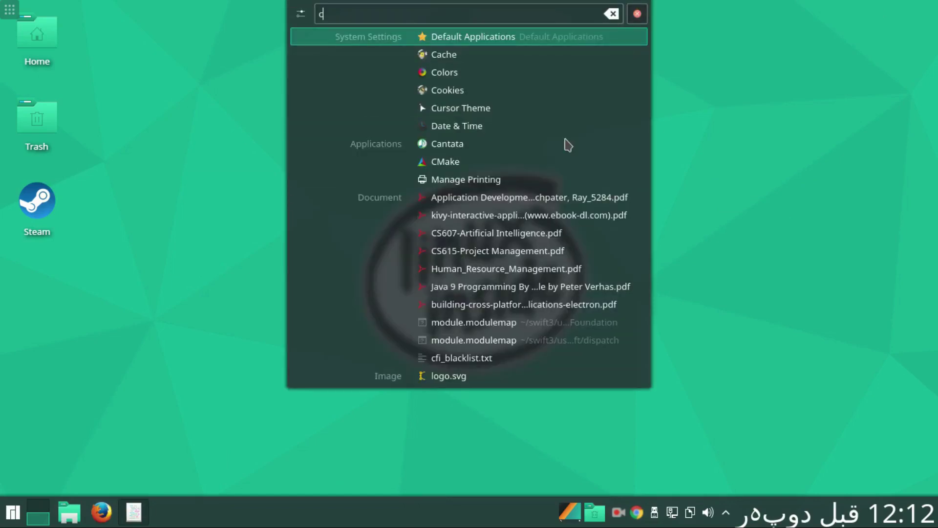
{"action": "type", "text": "ctopi"}
{"action": "key", "text": "Return"}
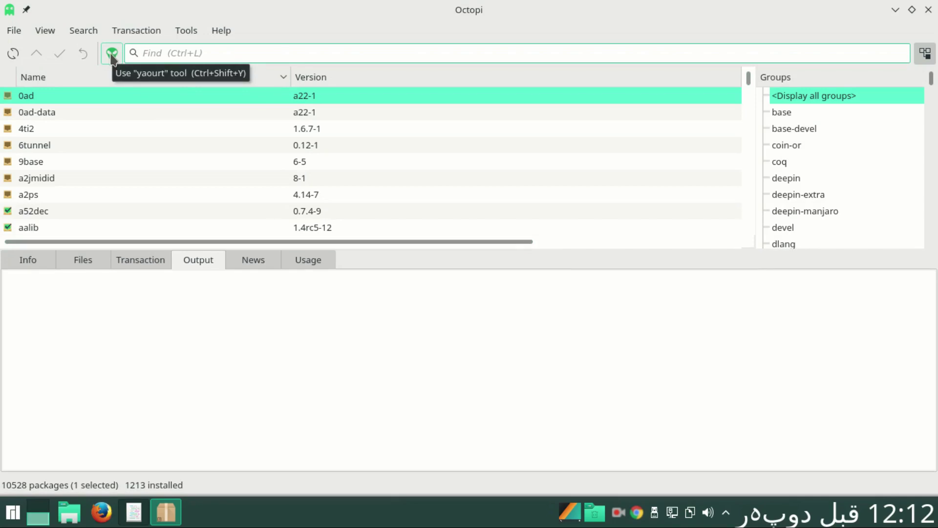
- Find 'teamviewer' among the AUR (yaourt) packages and send it for installation
{"action": "left_click", "coordinate": [112, 55]}
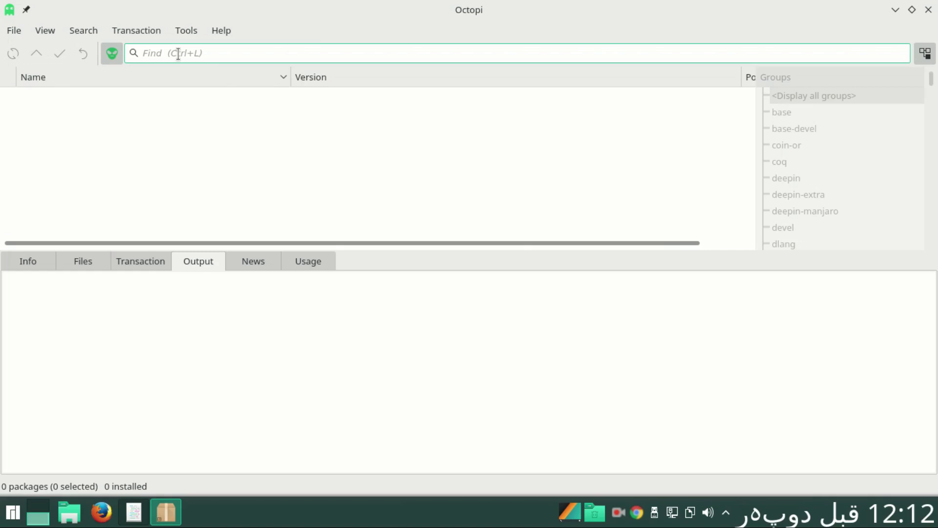
{"action": "type", "text": "t"}
{"action": "type", "text": "eamvie"}
{"action": "type", "text": "wer"}
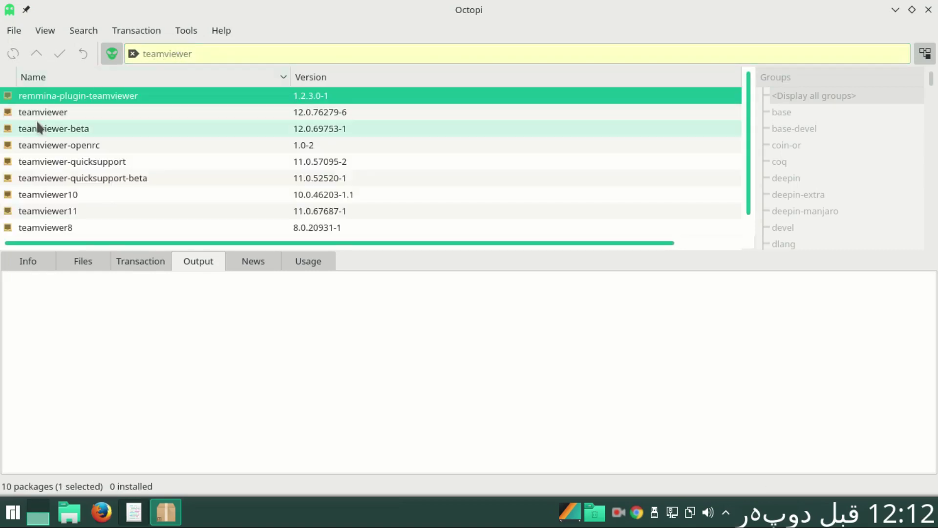
{"action": "left_click", "coordinate": [23, 114]}
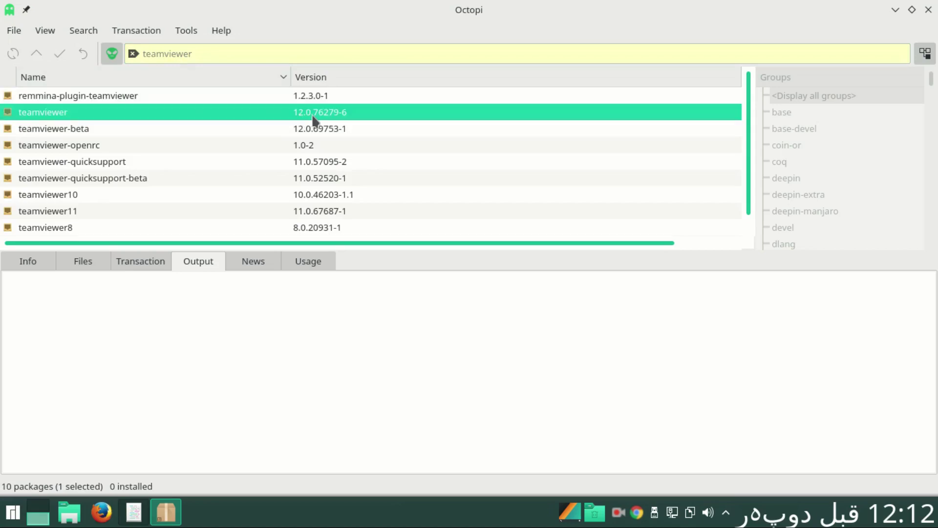
{"action": "right_click", "coordinate": [36, 110]}
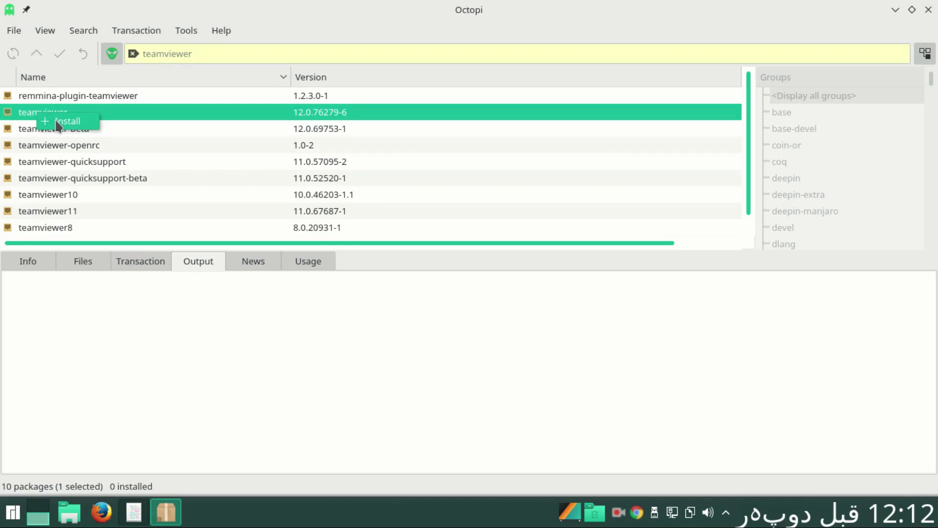
{"action": "left_click", "coordinate": [56, 122]}
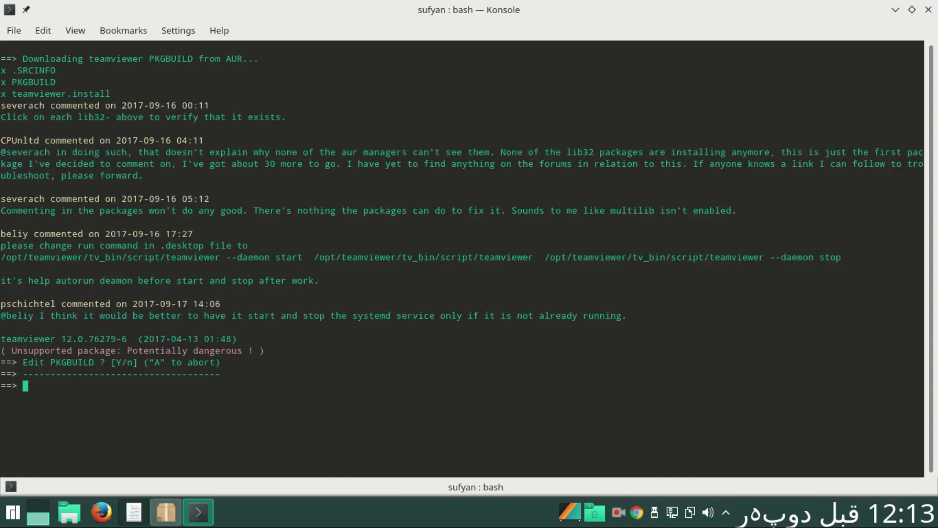
- Answer the yaourt prompts: skip PKGBUILD editing, handle teamviewer.install, and continue building teamviewer
{"action": "type", "text": "n"}
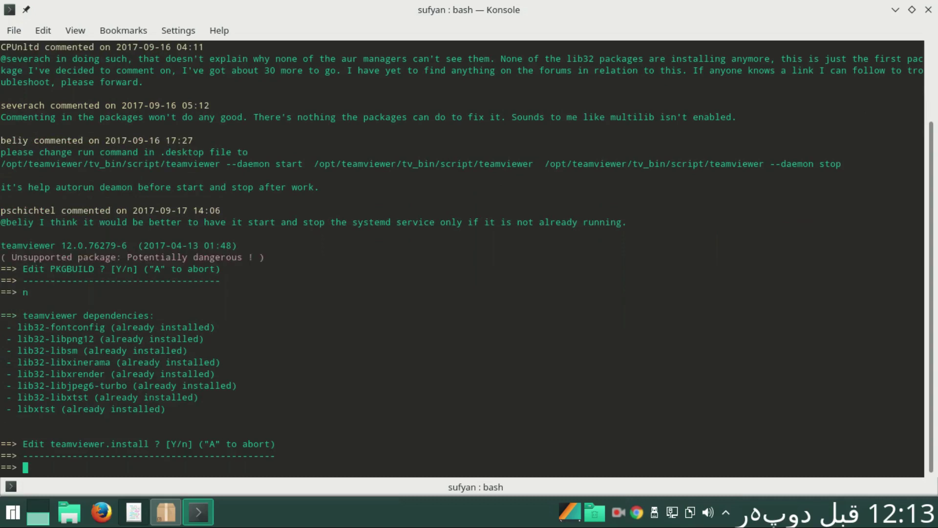
{"action": "type", "text": "y"}
{"action": "key", "text": "Return"}
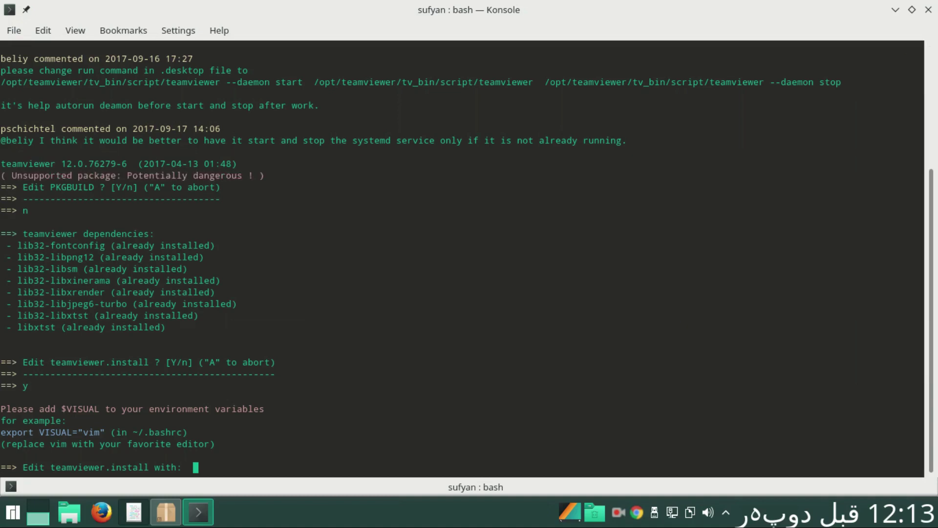
{"action": "type", "text": "n"}
{"action": "key", "text": "Return"}
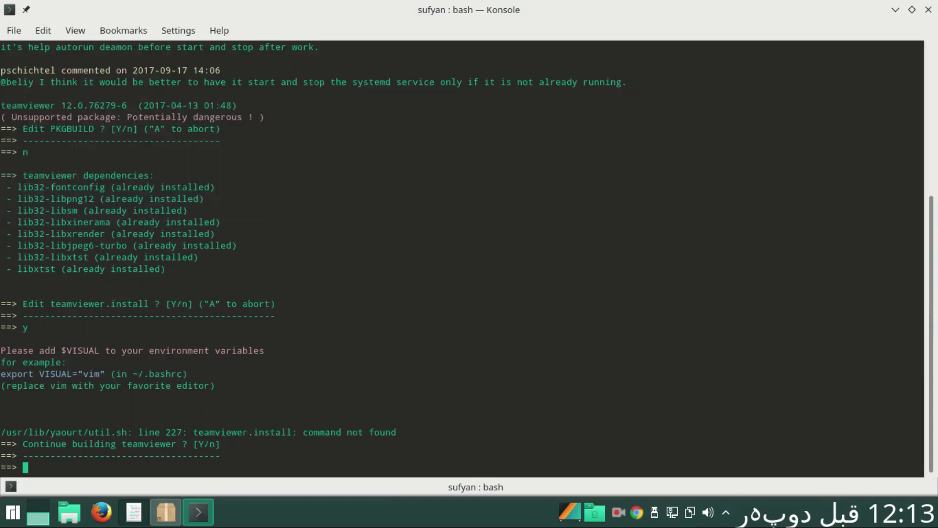
{"action": "type", "text": "y"}
{"action": "key", "text": "Return"}
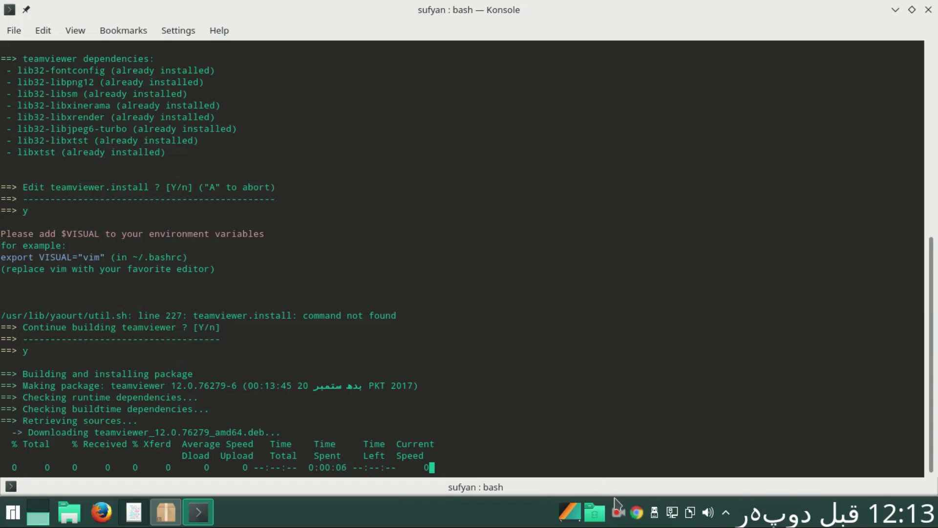
- Enter the sudo password, confirm installing teamviewer 12.0.76279-6, and close Konsole
{"action": "left_click", "coordinate": [618, 515]}
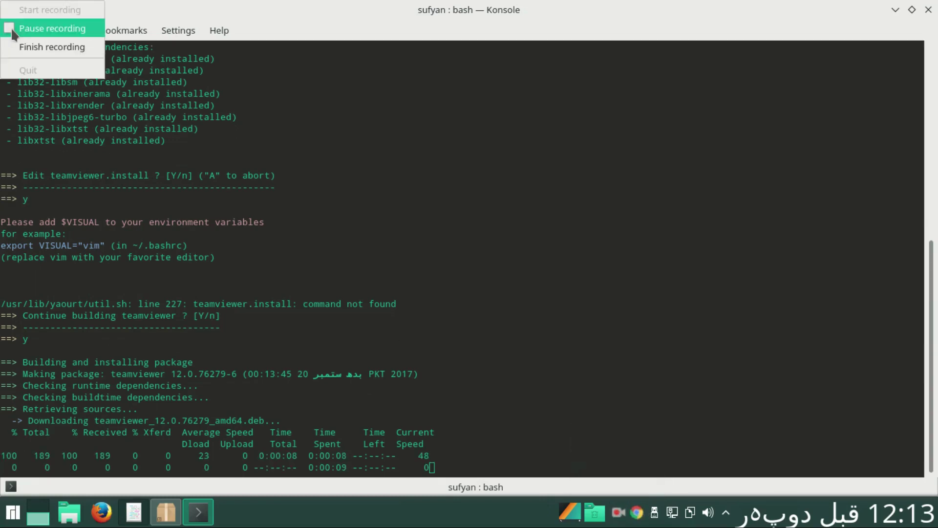
{"action": "left_click", "coordinate": [11, 27]}
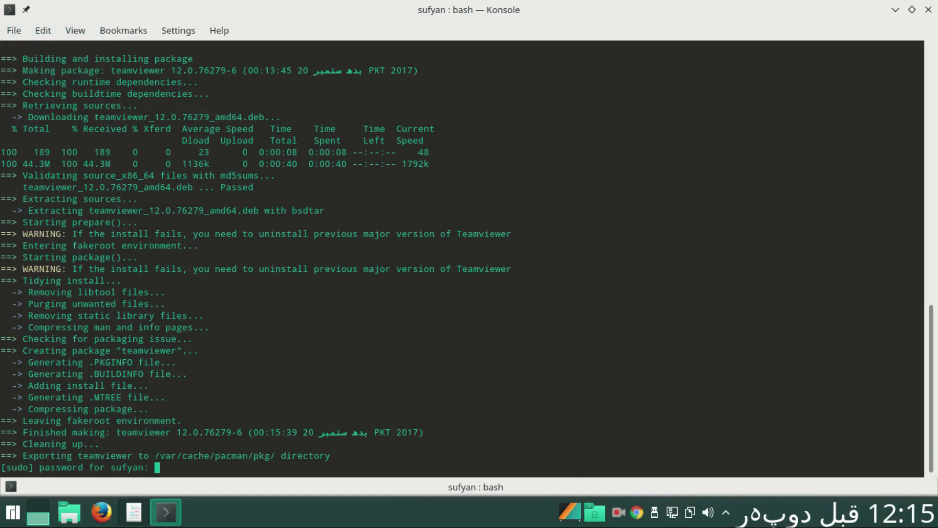
{"action": "key", "text": "Return"}
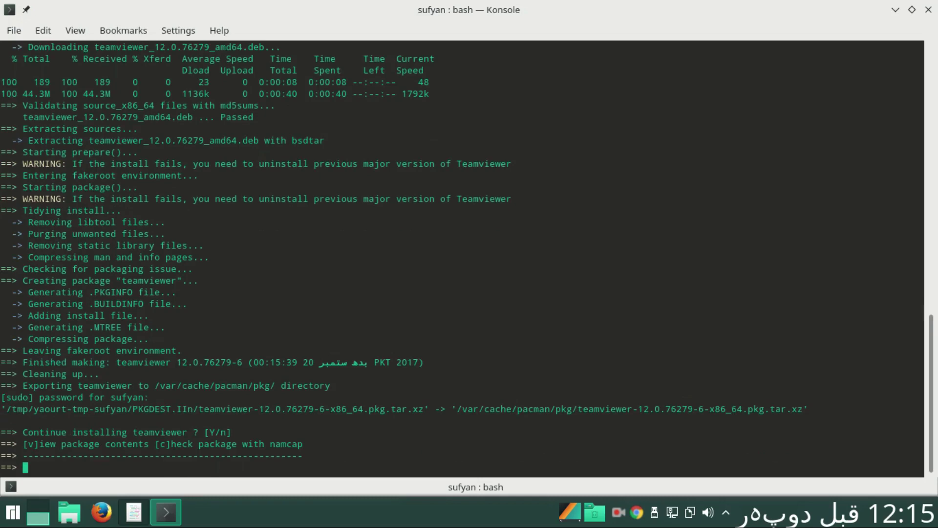
{"action": "type", "text": "y"}
{"action": "key", "text": "Return"}
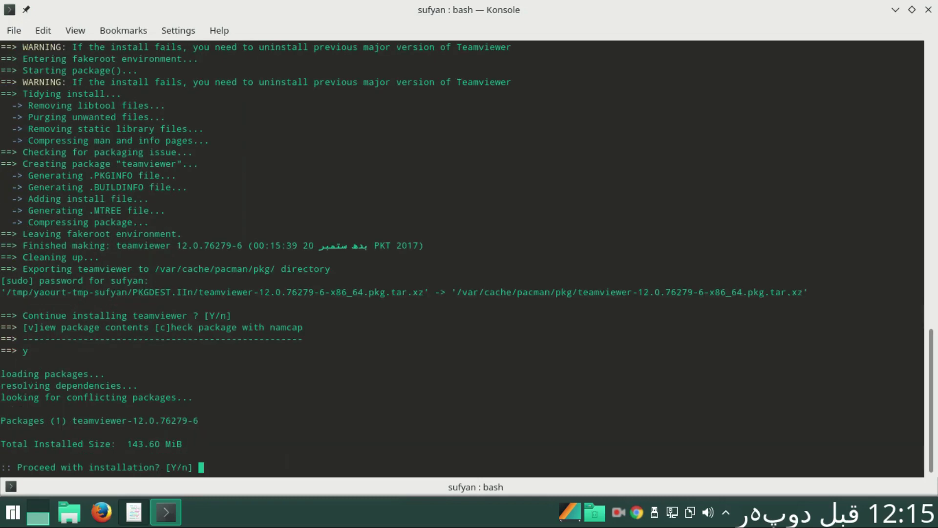
{"action": "type", "text": "y"}
{"action": "key", "text": "Return"}
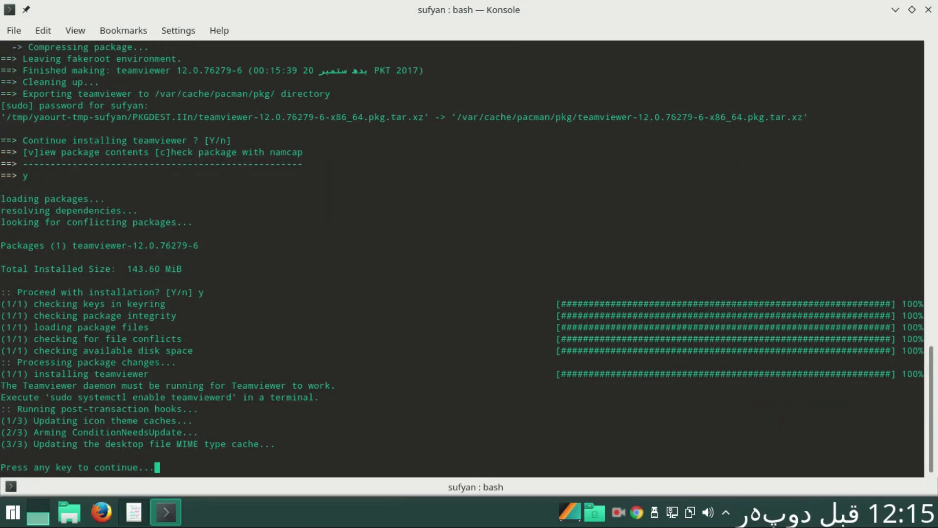
{"action": "key", "text": "Return"}
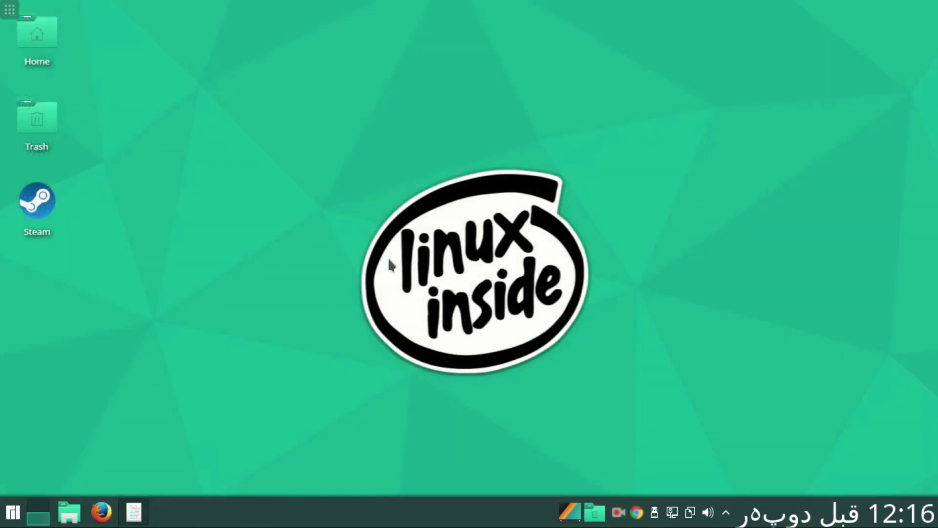
- Launch TeamViewer 12 from KRunner by searching 'team'
{"action": "key", "text": "alt+space"}
{"action": "type", "text": "team"}
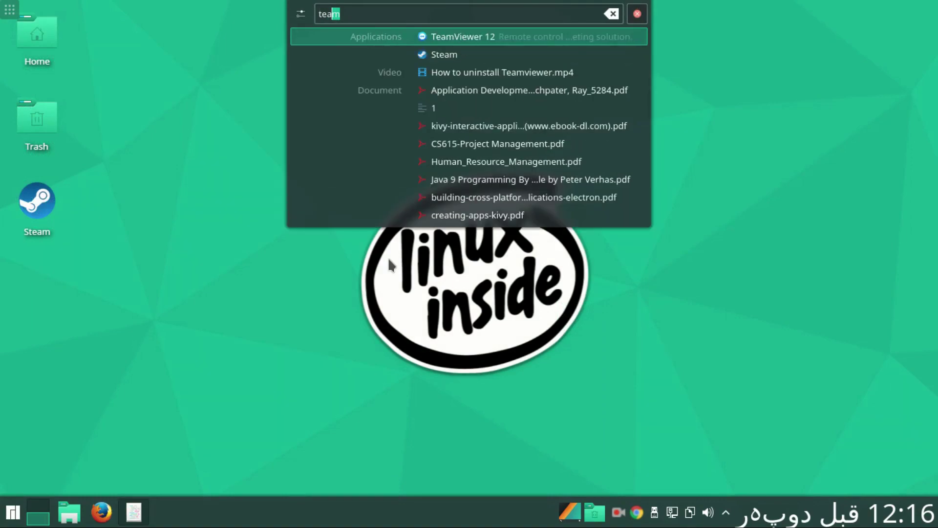
{"action": "key", "text": "Return"}
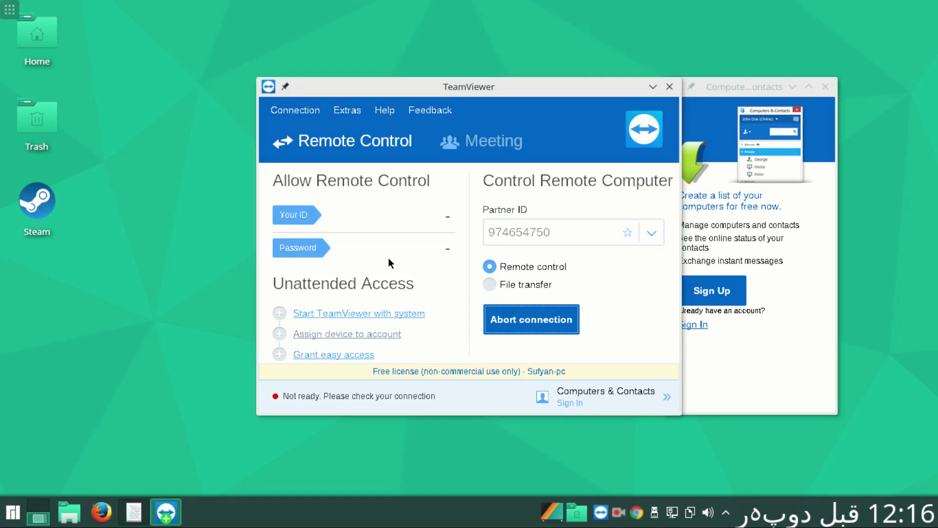
- Minimize the TeamViewer main window and the Computers & Contacts window
{"action": "left_click", "coordinate": [653, 86]}
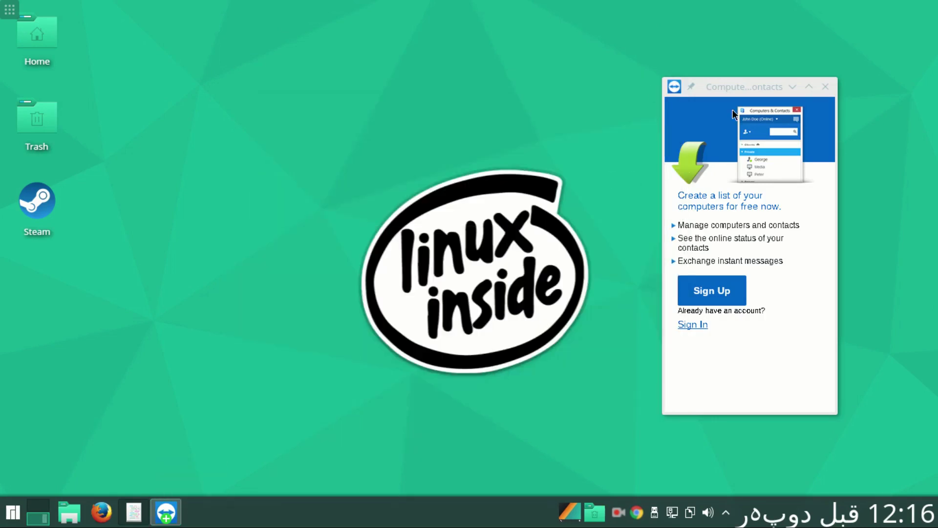
{"action": "left_click", "coordinate": [809, 87]}
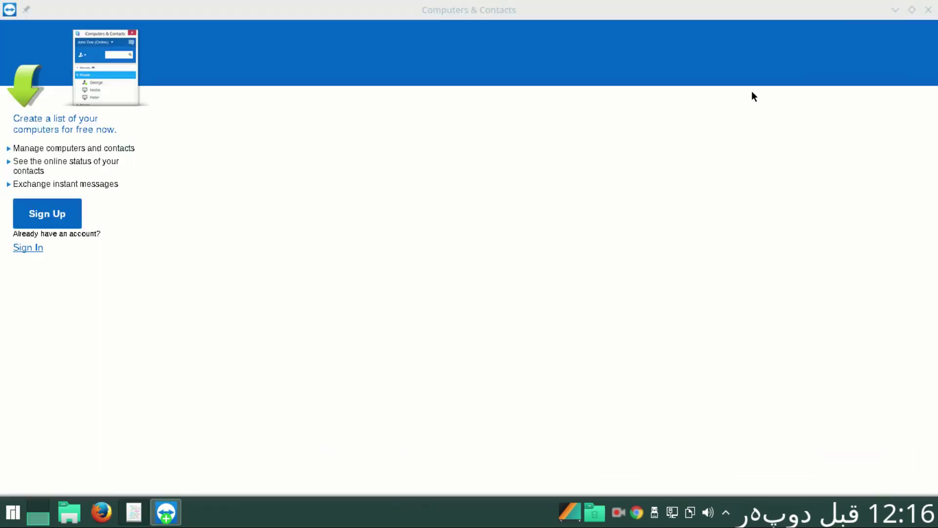
{"action": "left_click", "coordinate": [899, 10]}
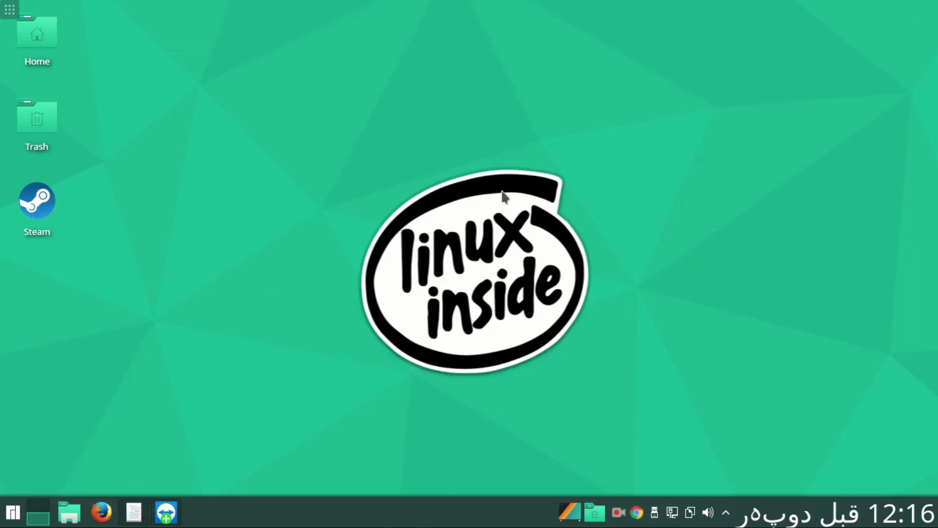
- Open Konsole from the application search with 'kons'
{"action": "key", "text": "alt+F2"}
{"action": "type", "text": "kons"}
{"action": "key", "text": "Return"}
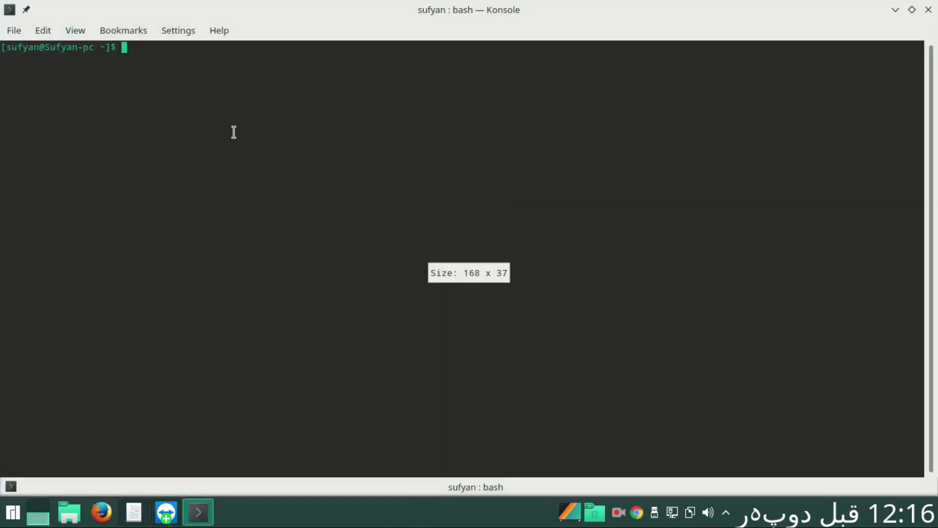
- Paste the systemctl enable teamviewerd command from the Kate notes and run it with sudo
{"action": "left_click", "coordinate": [133, 518]}
{"action": "mouse_move", "coordinate": [301, 169]}
{"action": "left_mouse_down"}
{"action": "mouse_move", "coordinate": [120, 142]}
{"action": "mouse_move", "coordinate": [52, 155]}
{"action": "left_mouse_up"}
{"action": "left_click", "coordinate": [274, 168]}
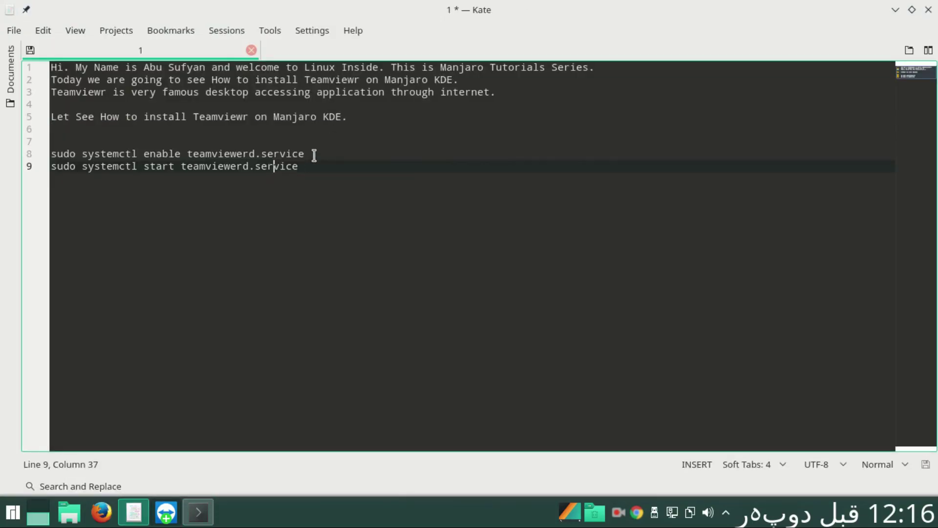
{"action": "left_click_drag", "start_coordinate": [314, 155], "coordinate": [51, 156]}
{"action": "key", "text": "ctrl+c"}
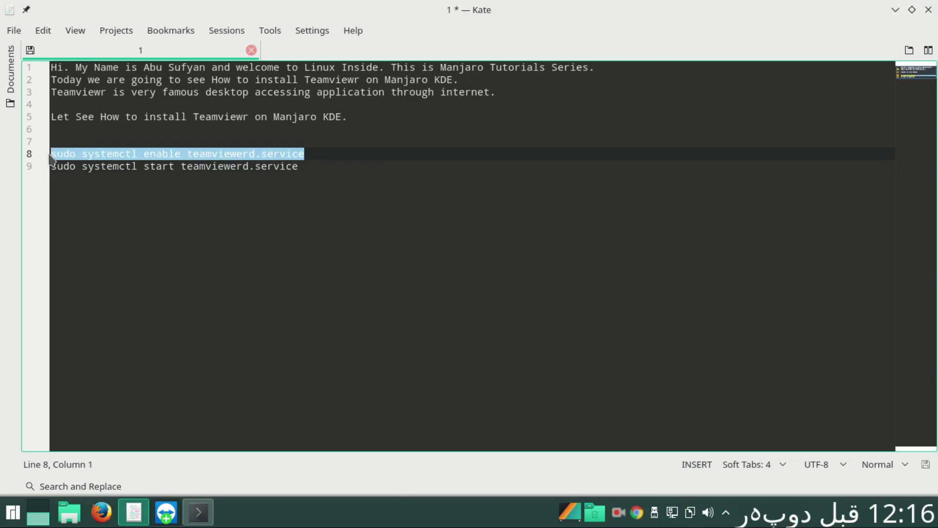
{"action": "left_click", "coordinate": [196, 511]}
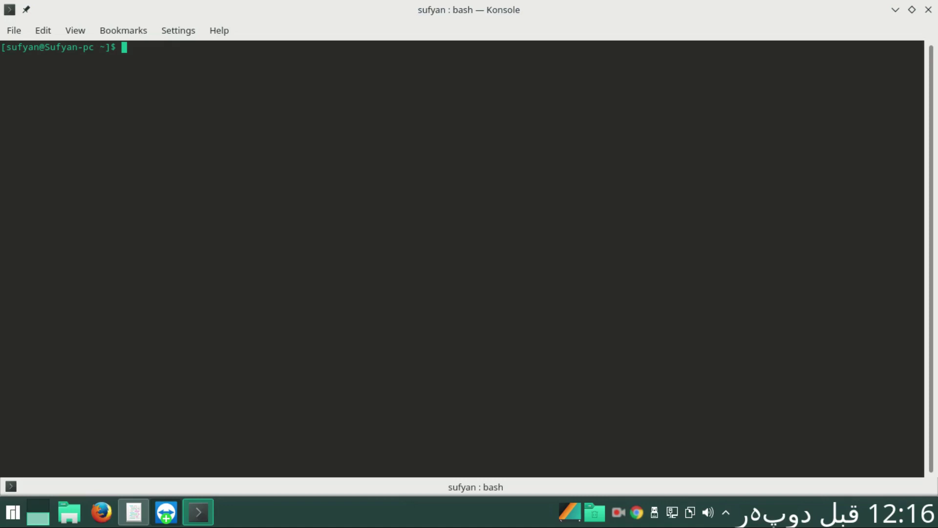
{"action": "right_click", "coordinate": [125, 55]}
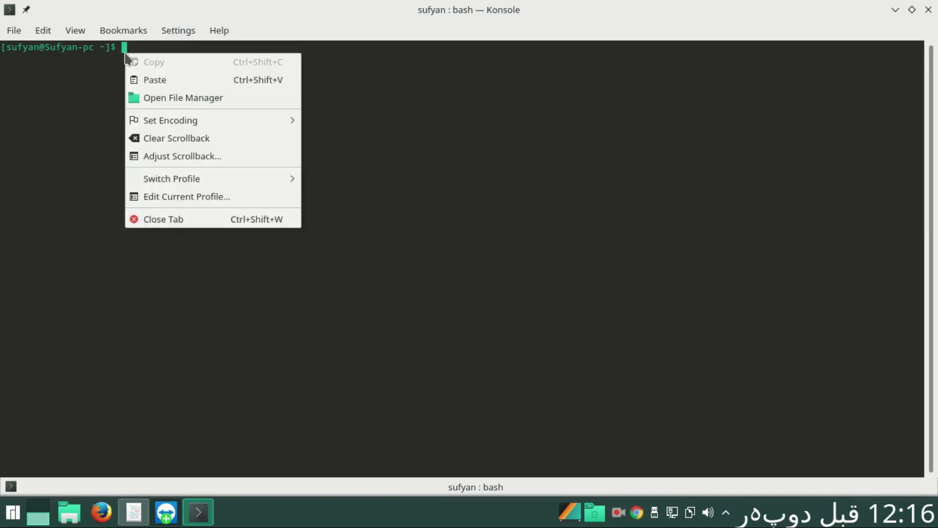
{"action": "left_click", "coordinate": [168, 81]}
{"action": "key", "text": "Return"}
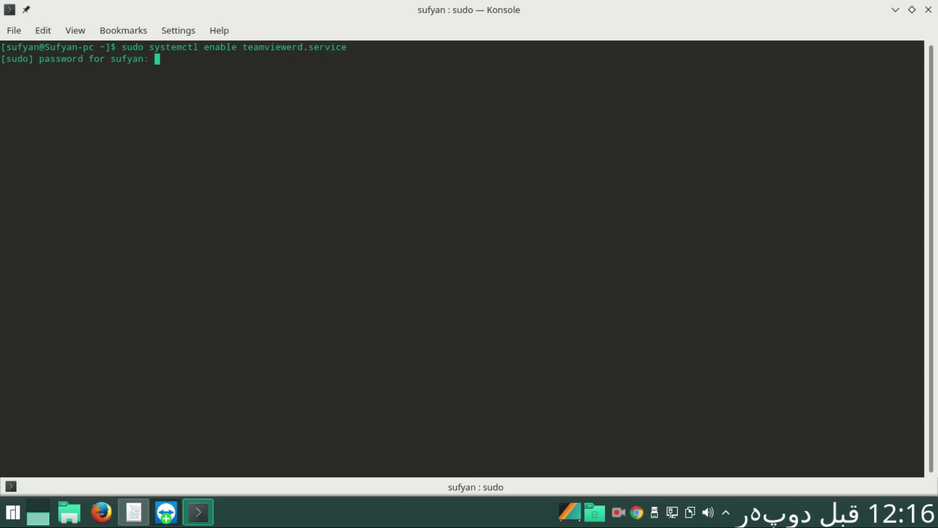
{"action": "key", "text": "Return"}
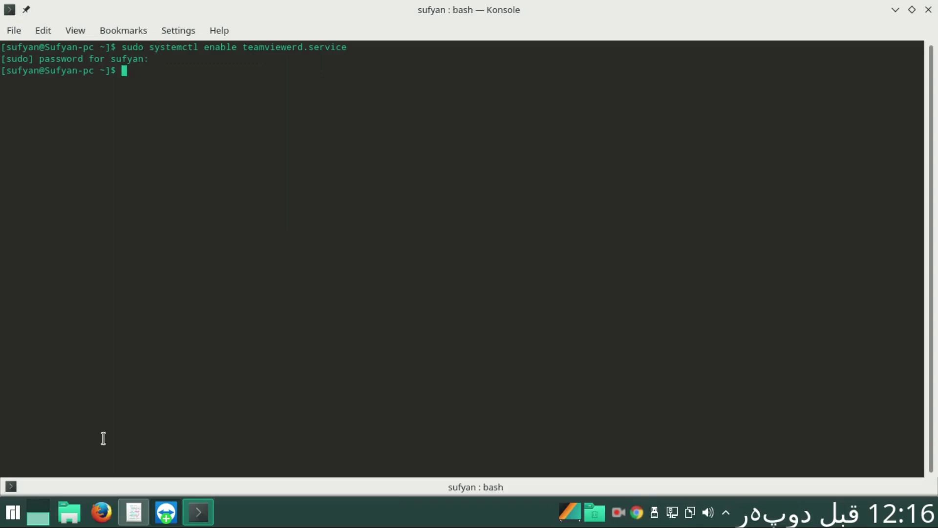
- Paste and run the systemctl start teamviewerd command from the notes
{"action": "left_click", "coordinate": [126, 519]}
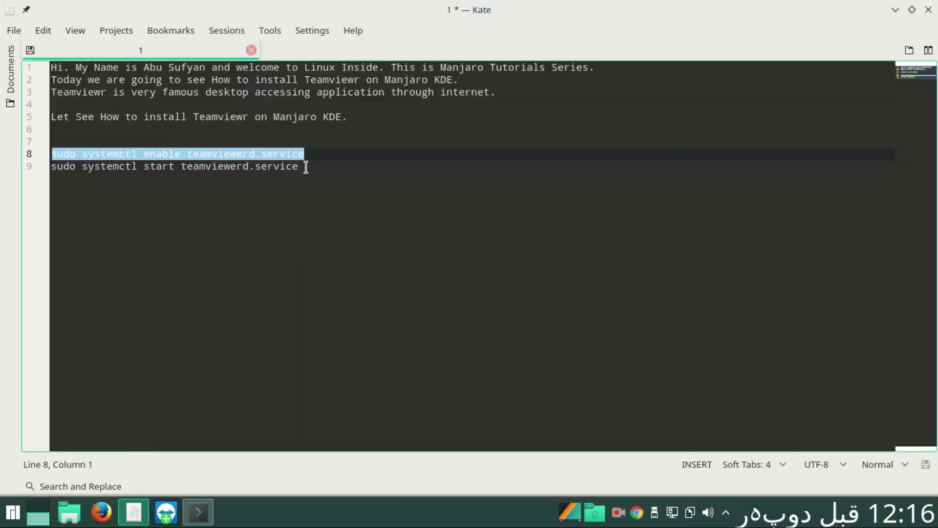
{"action": "mouse_move", "coordinate": [302, 167]}
{"action": "left_mouse_down"}
{"action": "mouse_move", "coordinate": [72, 188]}
{"action": "mouse_move", "coordinate": [51, 179]}
{"action": "left_mouse_up"}
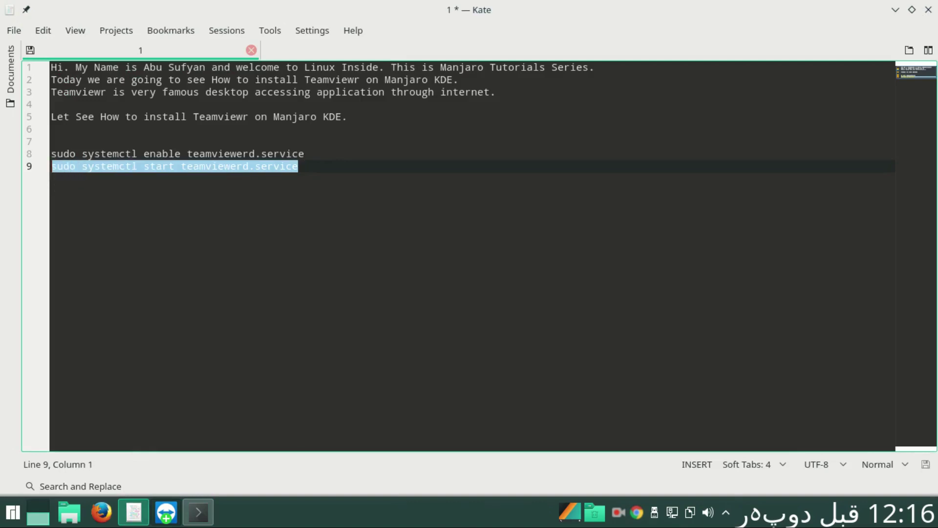
{"action": "key", "text": "alt+Tab"}
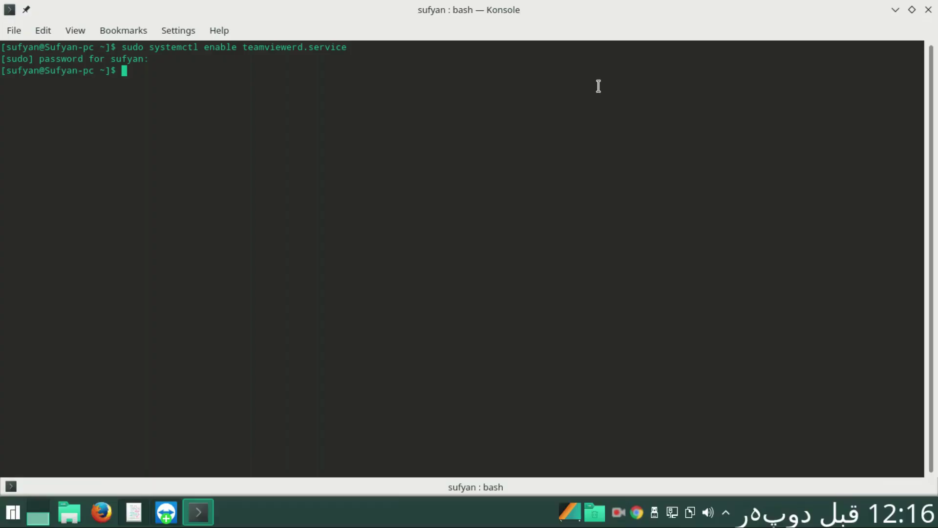
{"action": "right_click", "coordinate": [153, 74]}
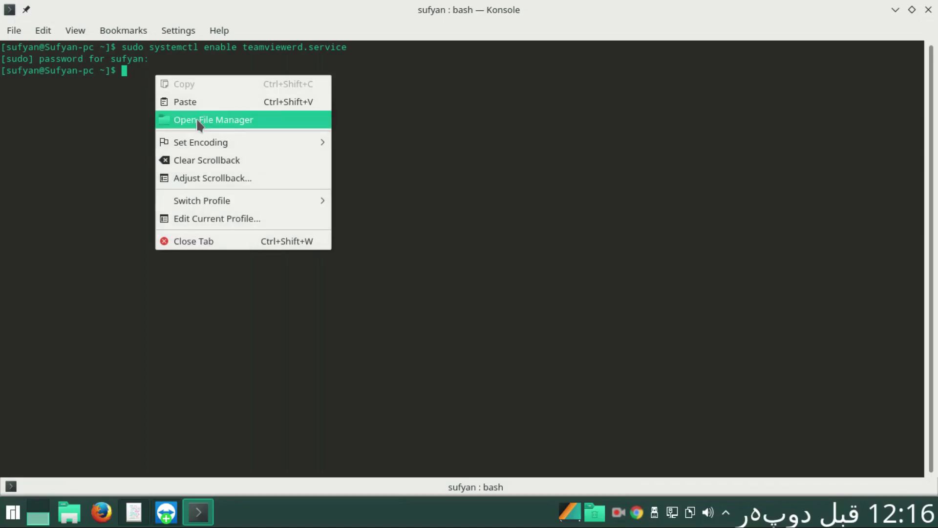
{"action": "left_click", "coordinate": [202, 101]}
{"action": "key", "text": "Return"}
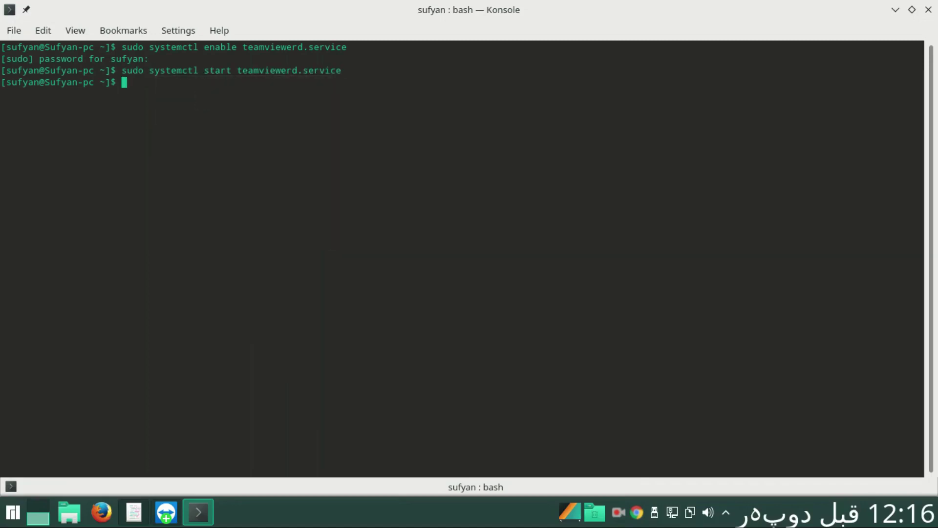
{"action": "left_click", "coordinate": [929, 9]}
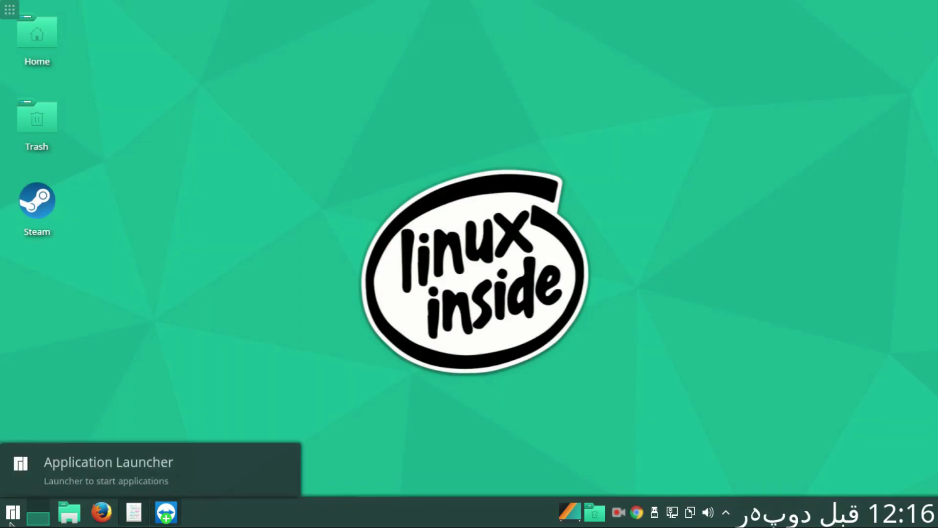
{"action": "left_click", "coordinate": [166, 512]}
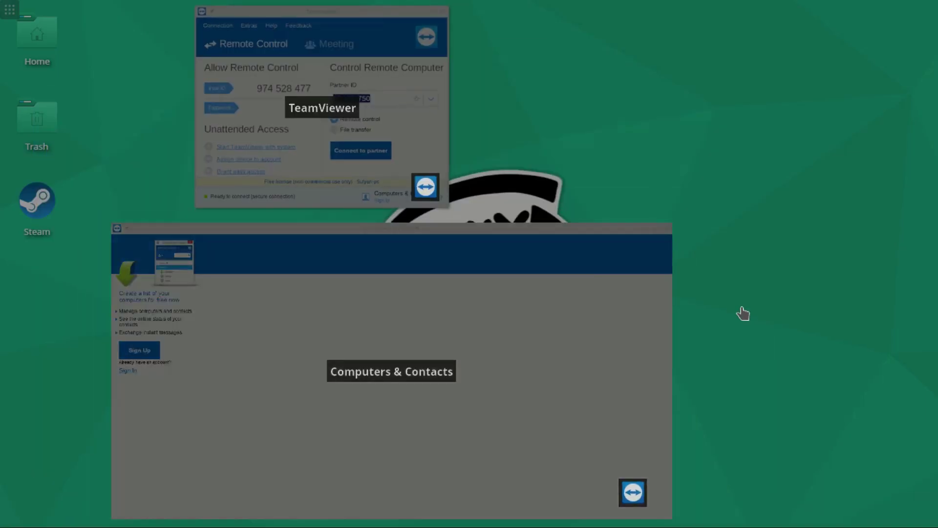
{"action": "left_click", "coordinate": [564, 269]}
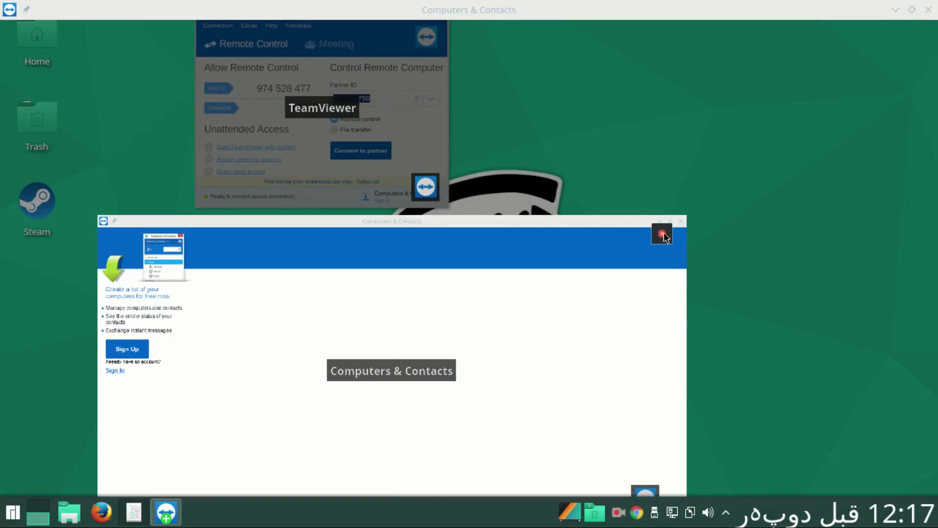